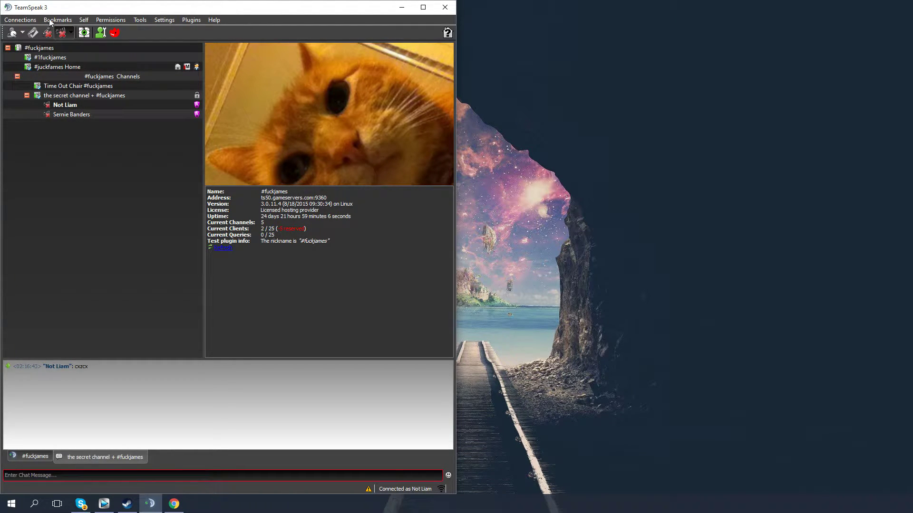
# - Review the Capture options, which use voice activation detection on the default profile, then close Options
pyautogui.click(168, 20)
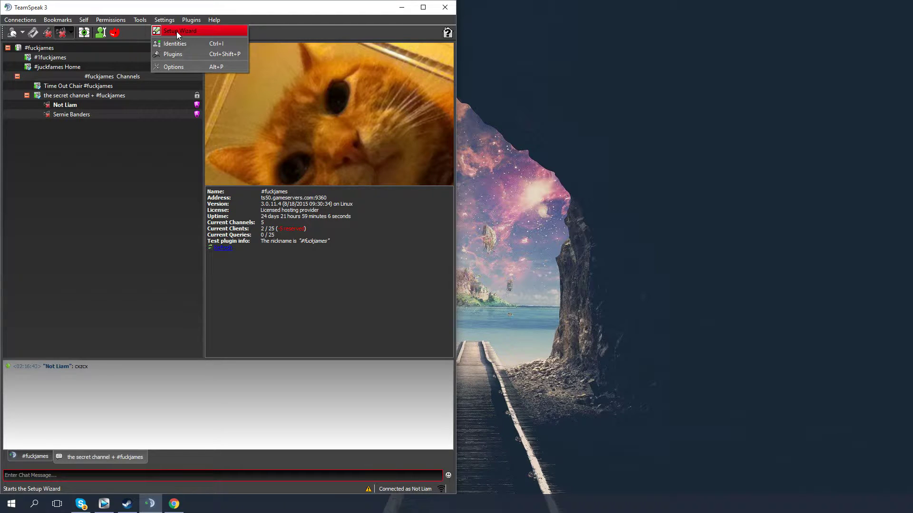
pyautogui.click(173, 66)
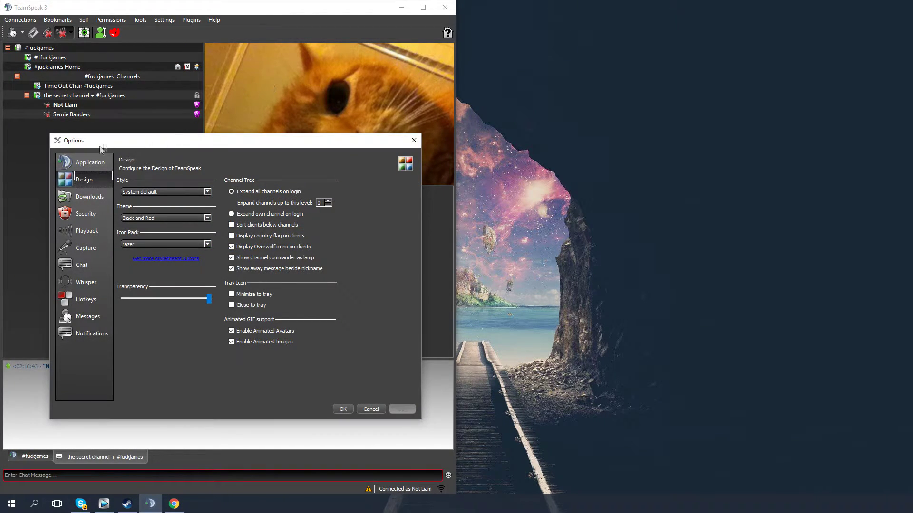
pyautogui.click(82, 249)
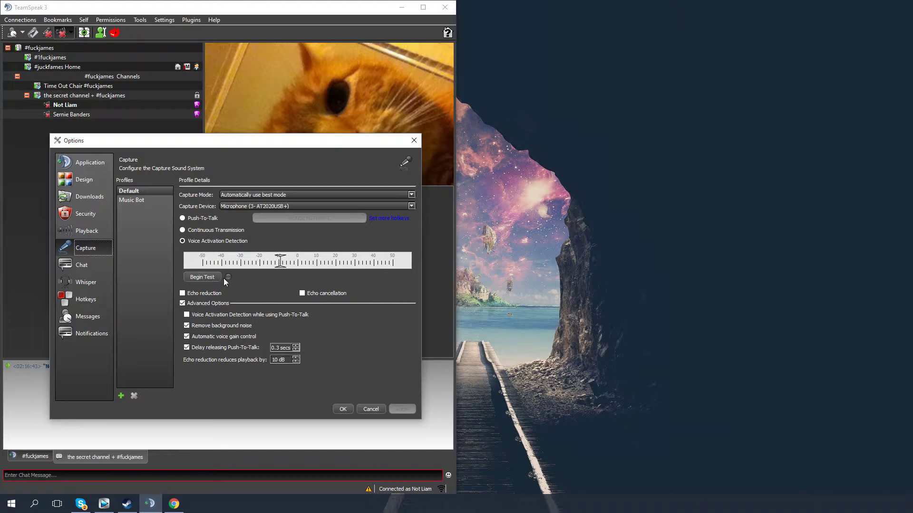
pyautogui.click(343, 409)
# - Launch the Setup Wizard and advance to Test Your Microphone with Voice Activation Detection selected
pyautogui.click(157, 21)
pyautogui.click(157, 21)
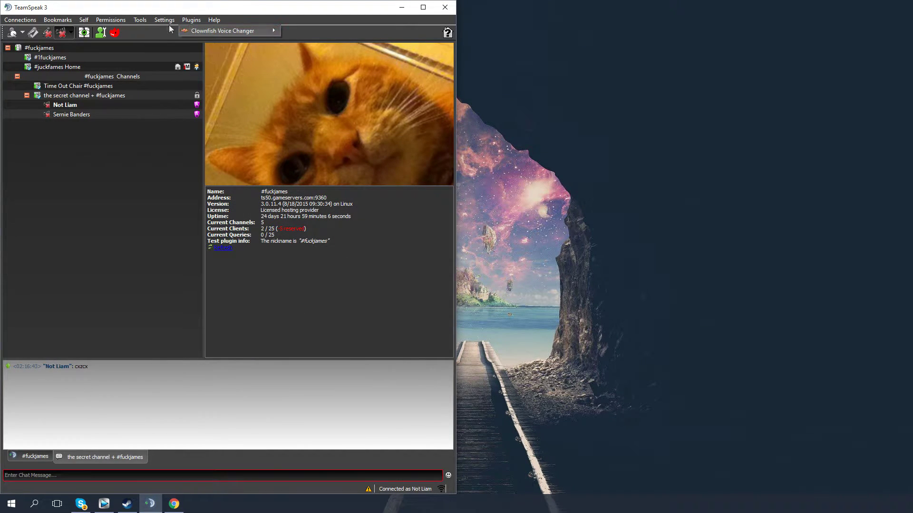
pyautogui.click(166, 21)
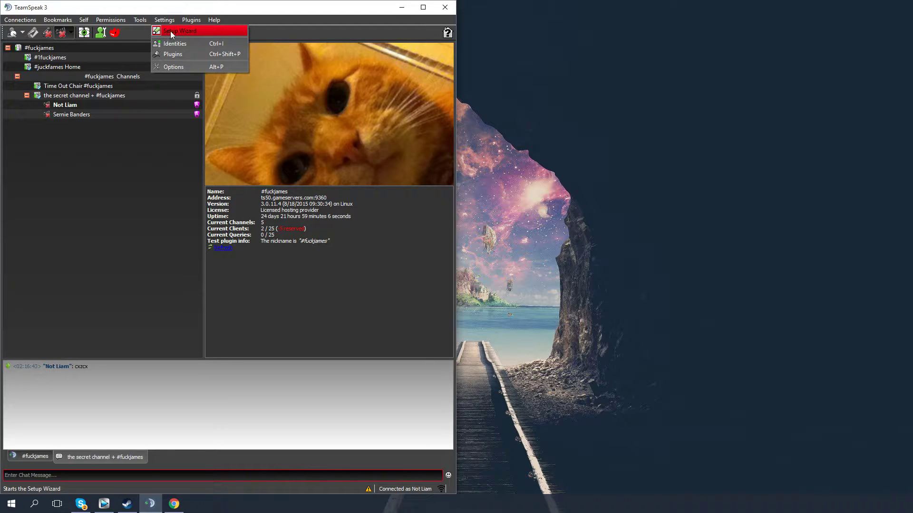
pyautogui.click(171, 31)
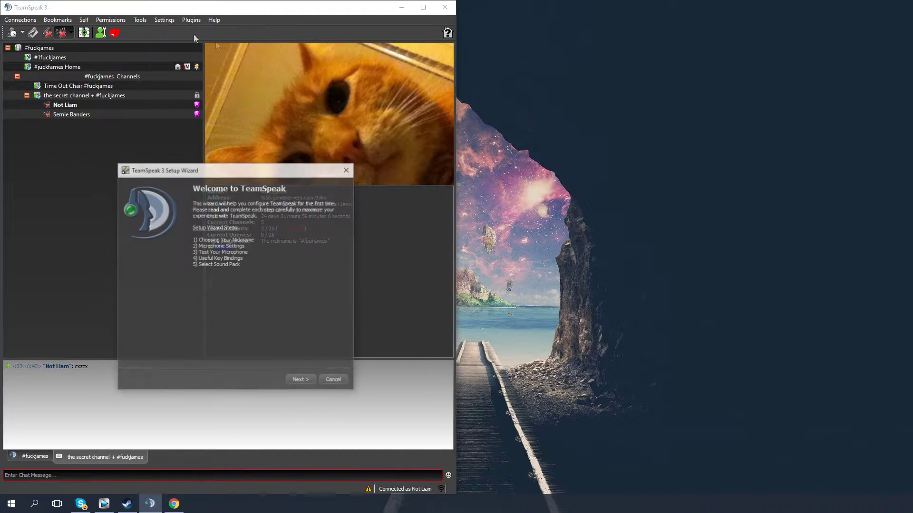
pyautogui.click(309, 383)
pyautogui.click(304, 382)
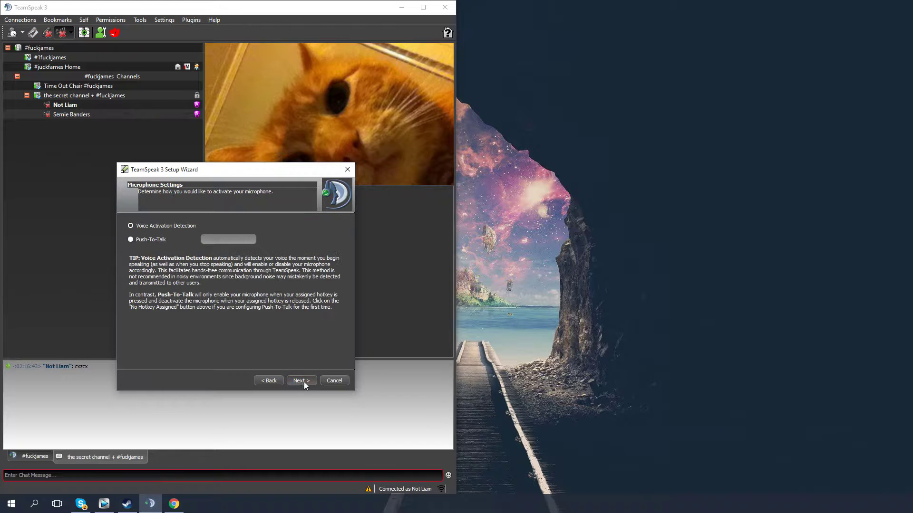
pyautogui.click(299, 378)
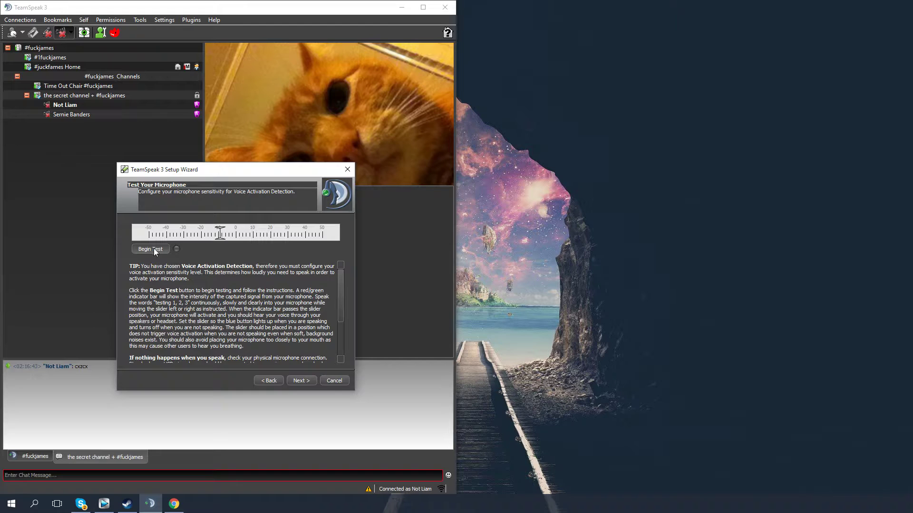
pyautogui.click(153, 248)
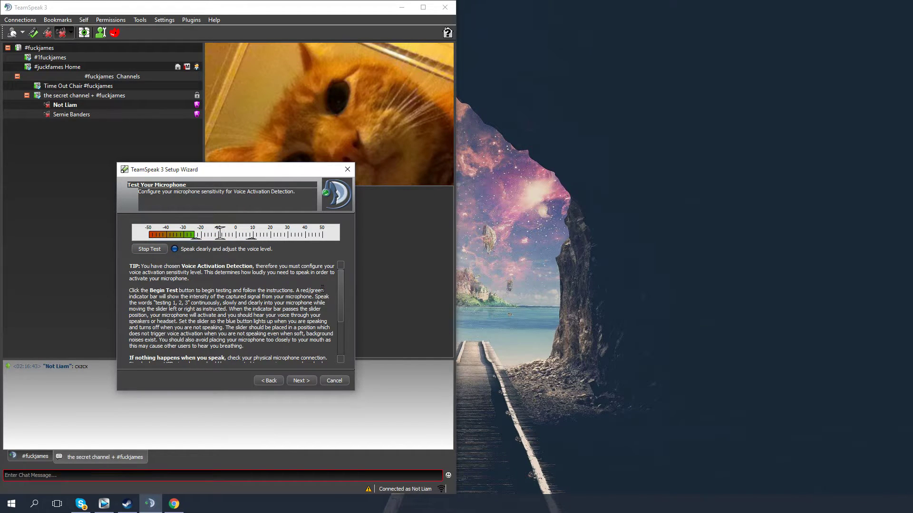
pyautogui.click(153, 251)
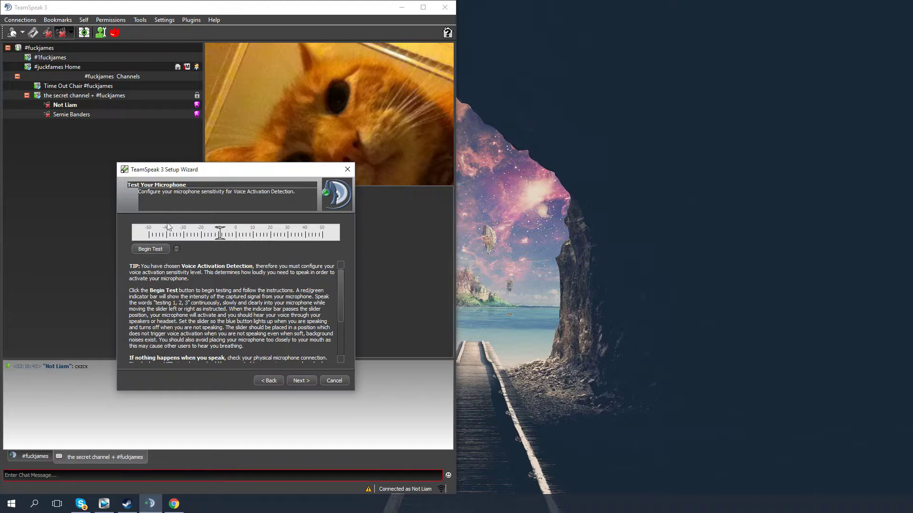
pyautogui.click(148, 251)
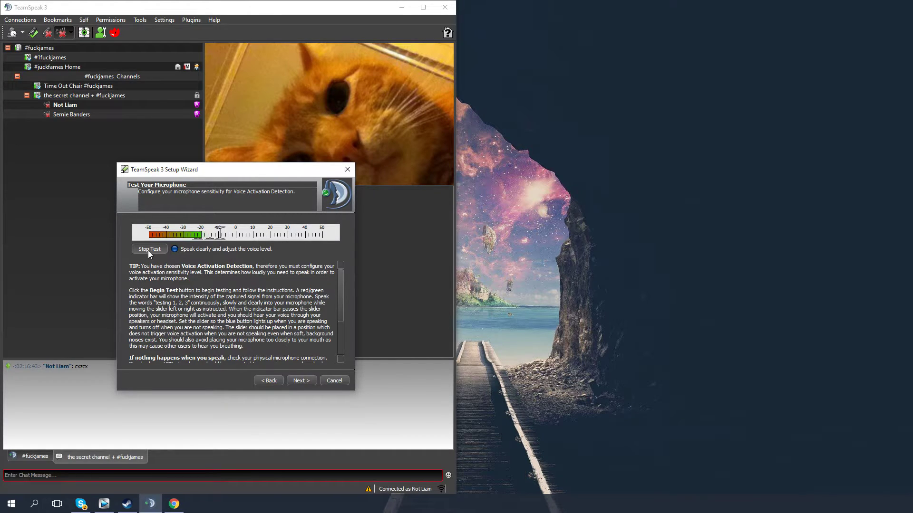
pyautogui.click(148, 250)
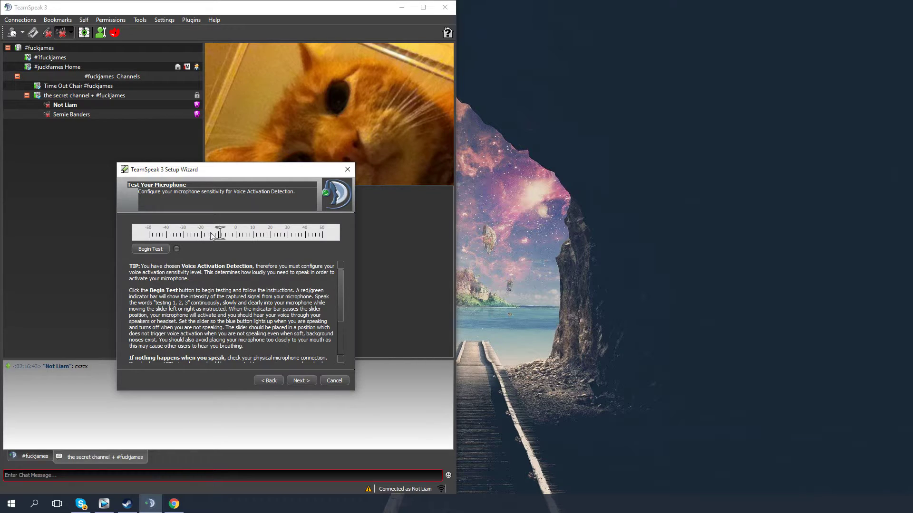
pyautogui.click(154, 249)
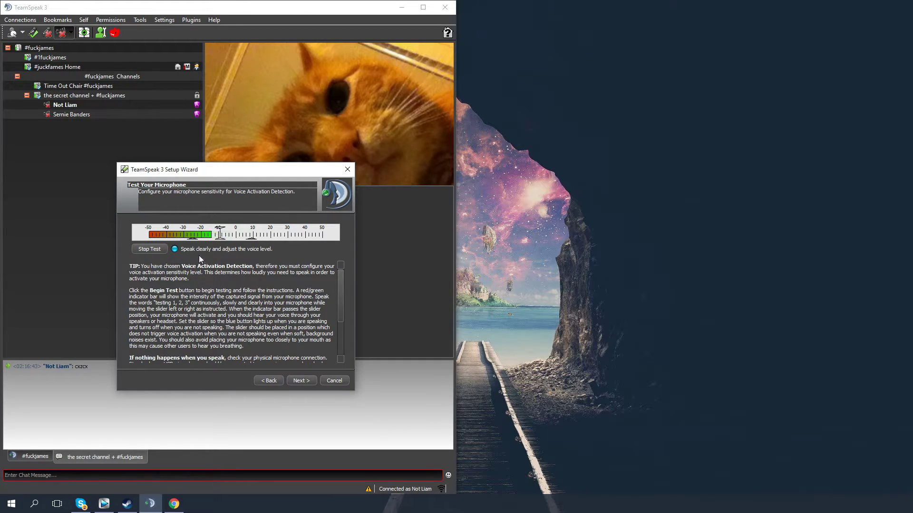
pyautogui.click(160, 250)
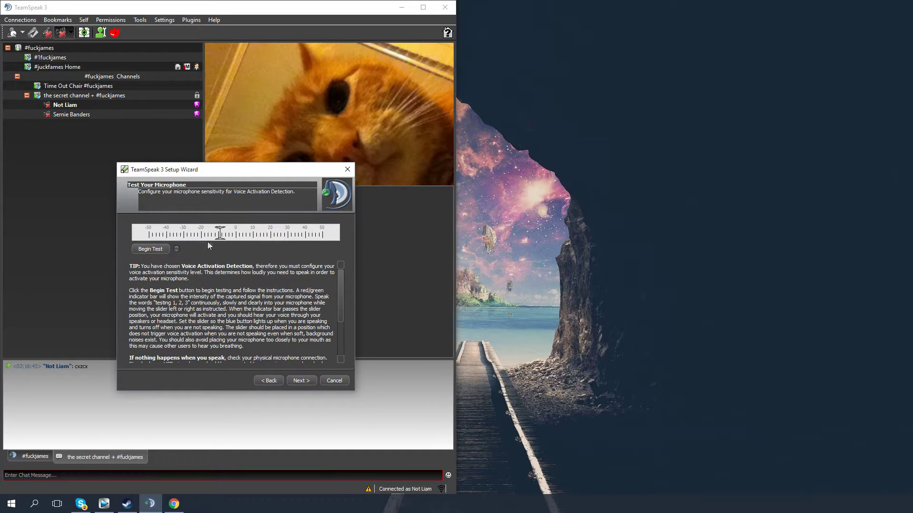
pyautogui.click(155, 250)
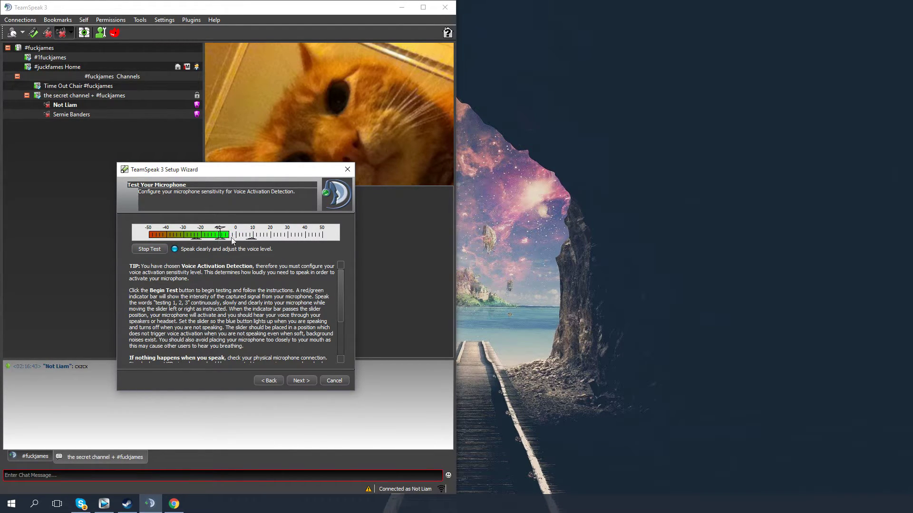
pyautogui.click(149, 249)
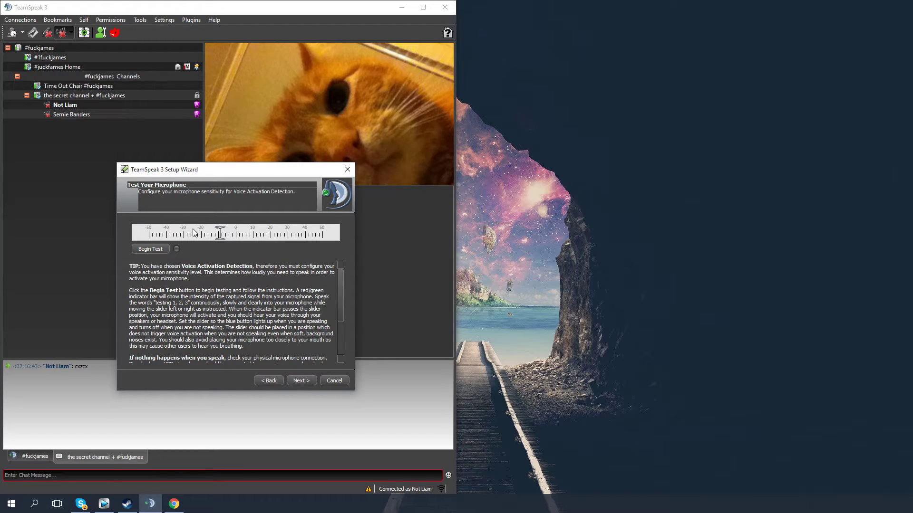
pyautogui.click(152, 252)
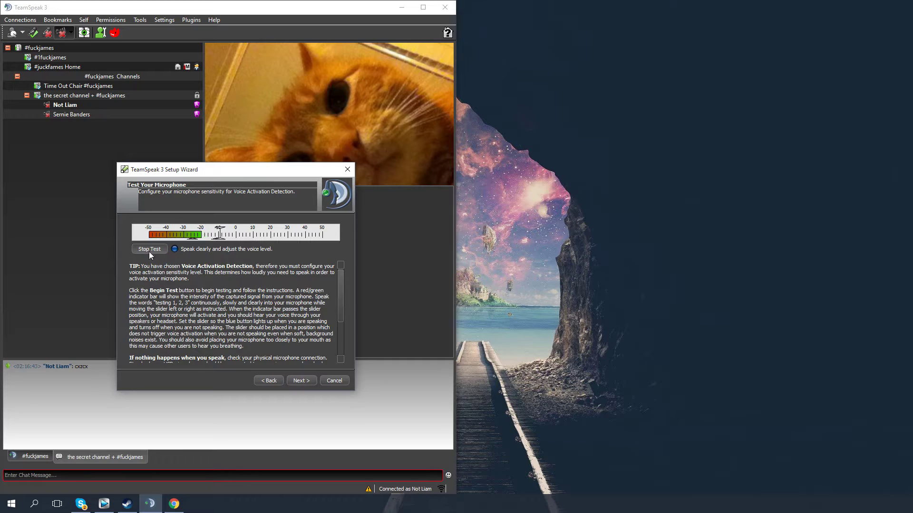
pyautogui.click(149, 252)
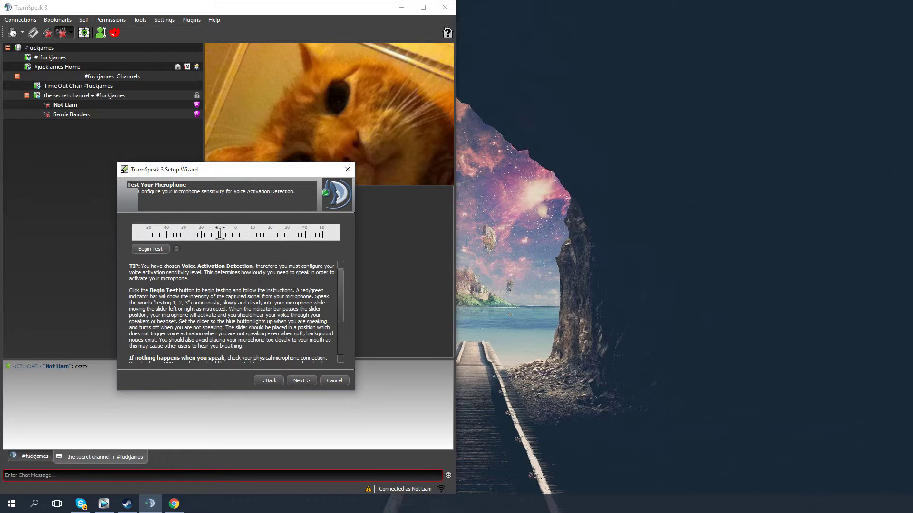
pyautogui.click(150, 248)
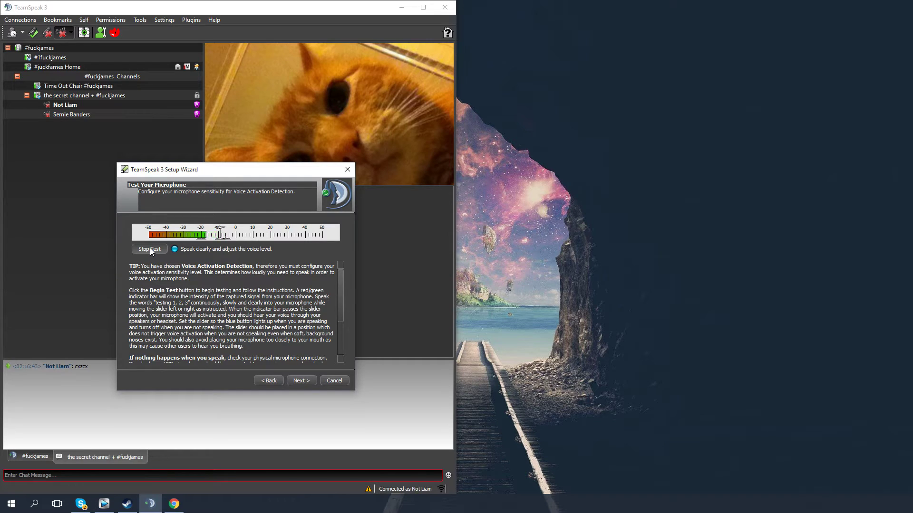
pyautogui.click(151, 250)
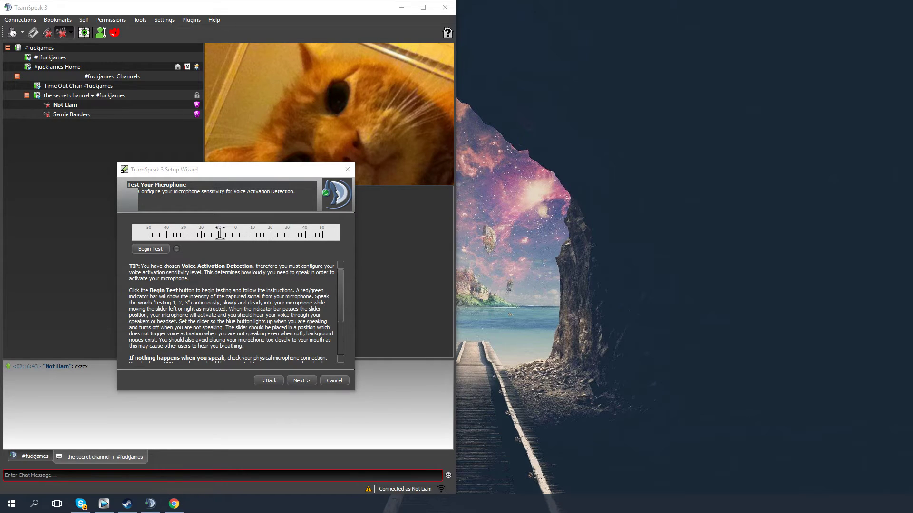
# - Open the Windows Recording devices list from the speaker tray icon
pyautogui.moveTo(665, 504); pyautogui.dragTo(628, 409)
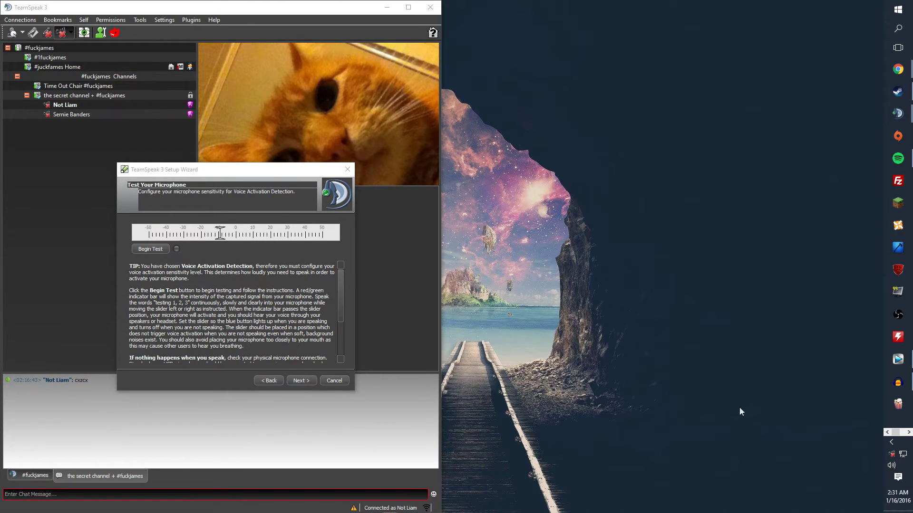
pyautogui.moveTo(896, 426); pyautogui.dragTo(838, 442)
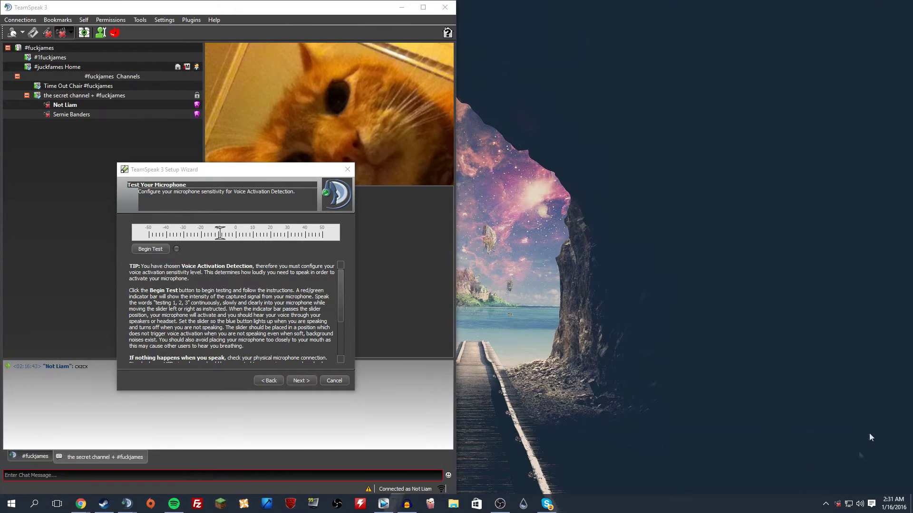
pyautogui.rightClick(860, 505)
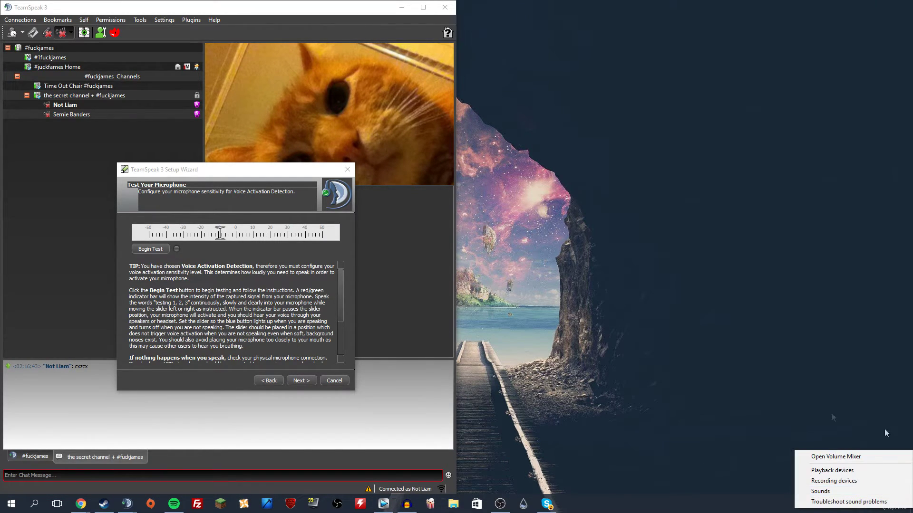
pyautogui.rightClick(860, 505)
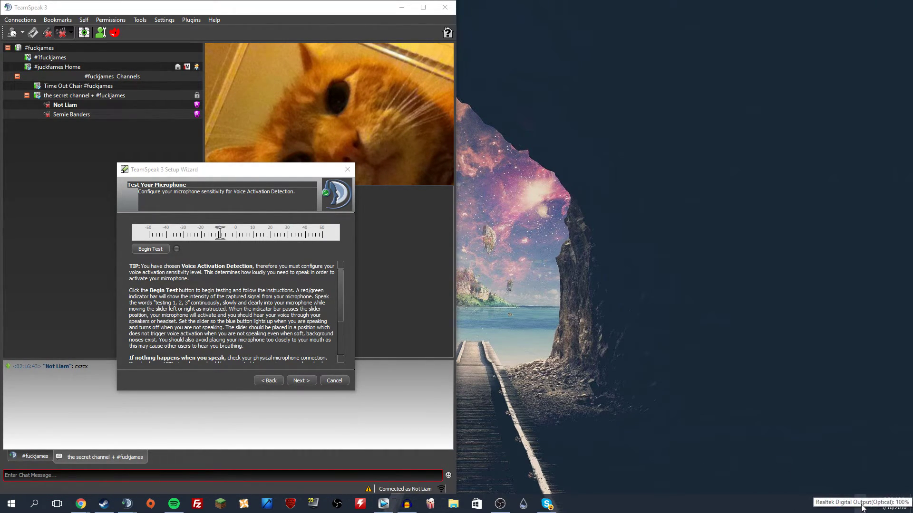
pyautogui.rightClick(860, 505)
pyautogui.click(834, 476)
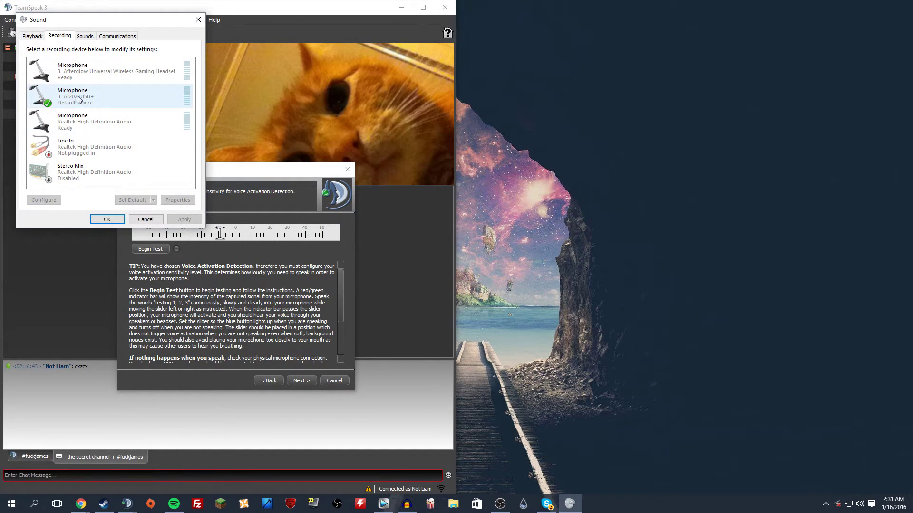
# - Set the AT2020USB+ microphone's recording level to 75 and close the sound windows
pyautogui.rightClick(78, 98)
pyautogui.click(109, 151)
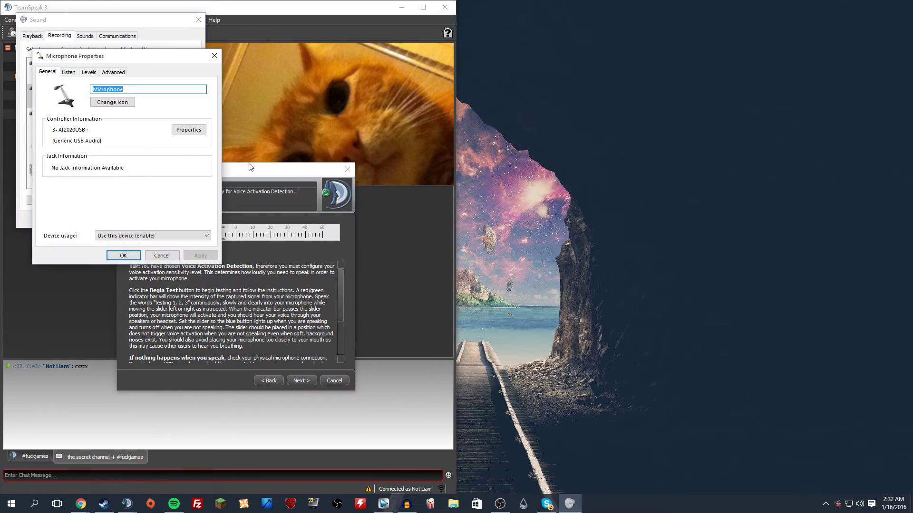
pyautogui.click(87, 73)
pyautogui.moveTo(116, 57); pyautogui.dragTo(389, 93)
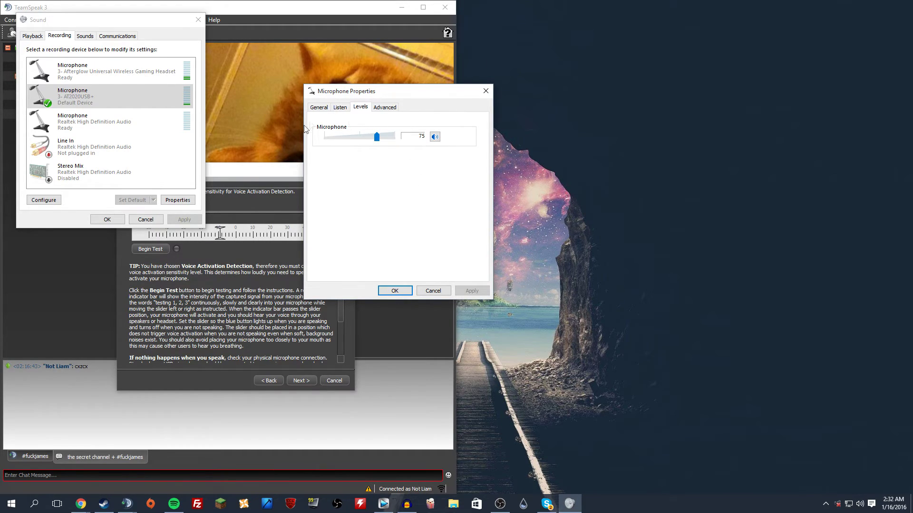
pyautogui.click(394, 291)
pyautogui.click(199, 19)
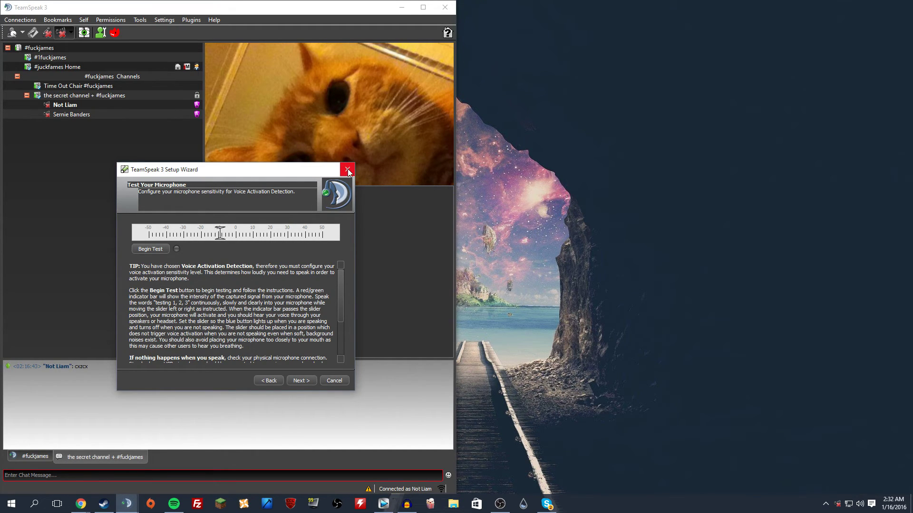
# - Drag the Setup Wizard to the right edge so the server info is visible
pyautogui.moveTo(335, 173)
pyautogui.mouseDown()
pyautogui.moveTo(530, 184)
pyautogui.moveTo(733, 114)
pyautogui.mouseUp()
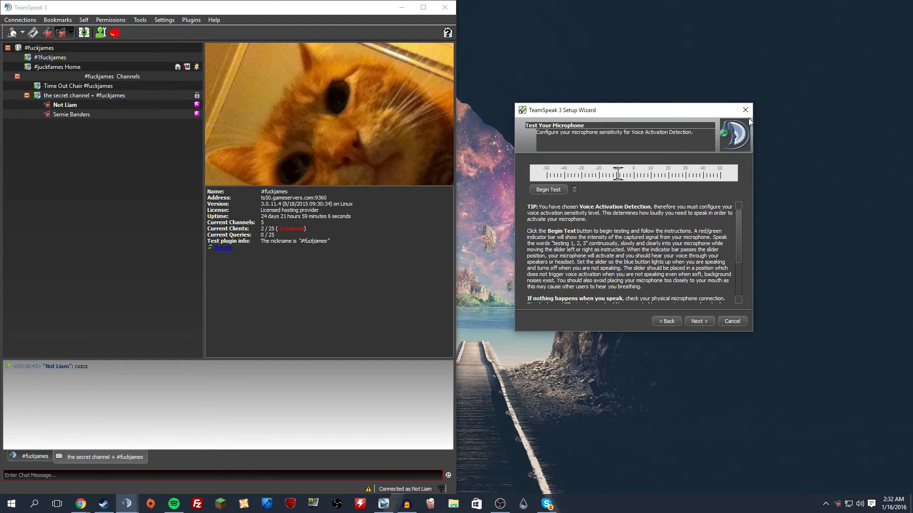
pyautogui.moveTo(748, 111); pyautogui.dragTo(755, 110)
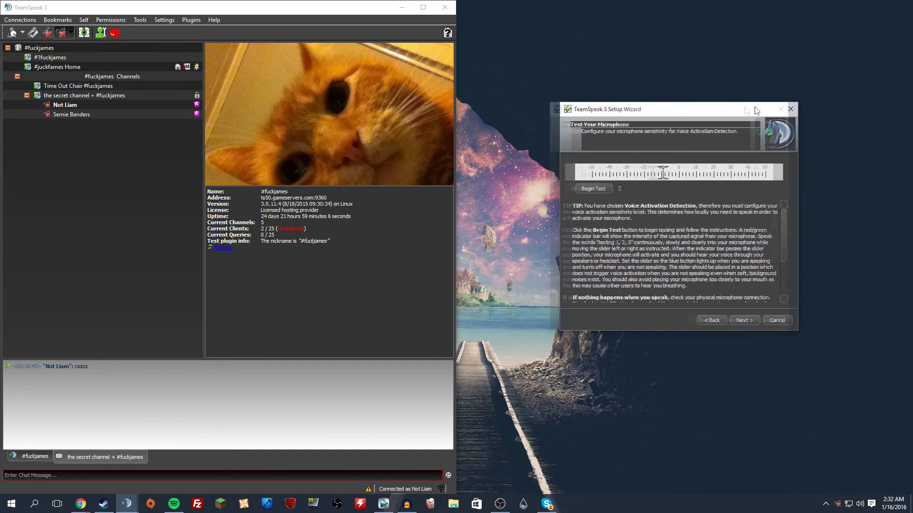